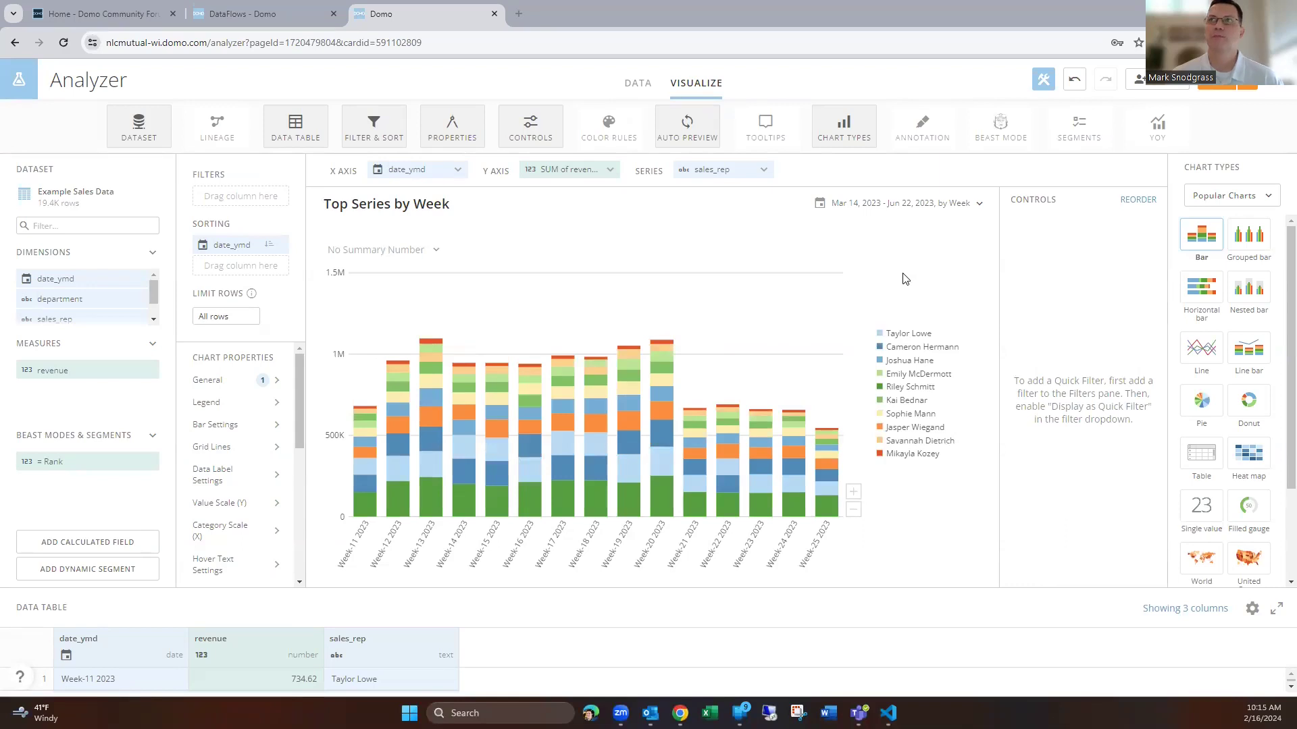
Check the chart's date range settings and keep dates grouped by Week
{"action": "left_click", "coordinate": [979, 204]}
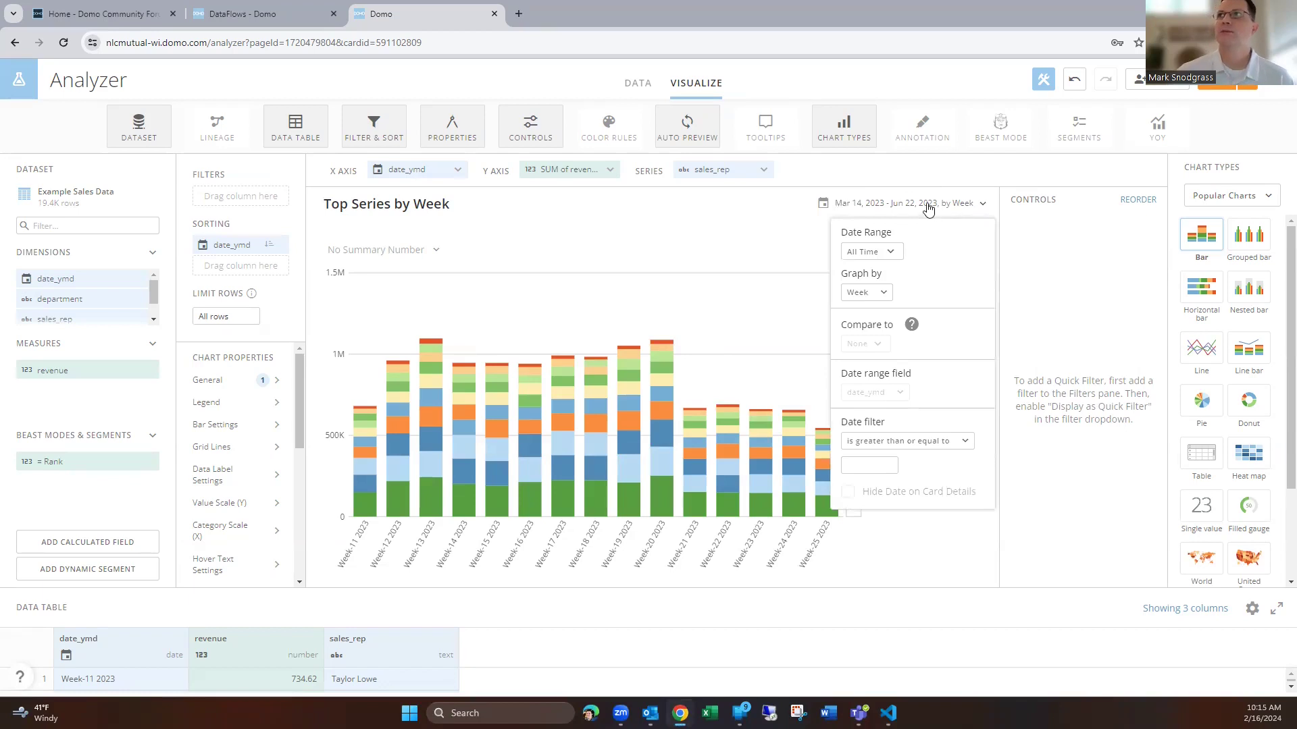
{"action": "left_click", "coordinate": [884, 291]}
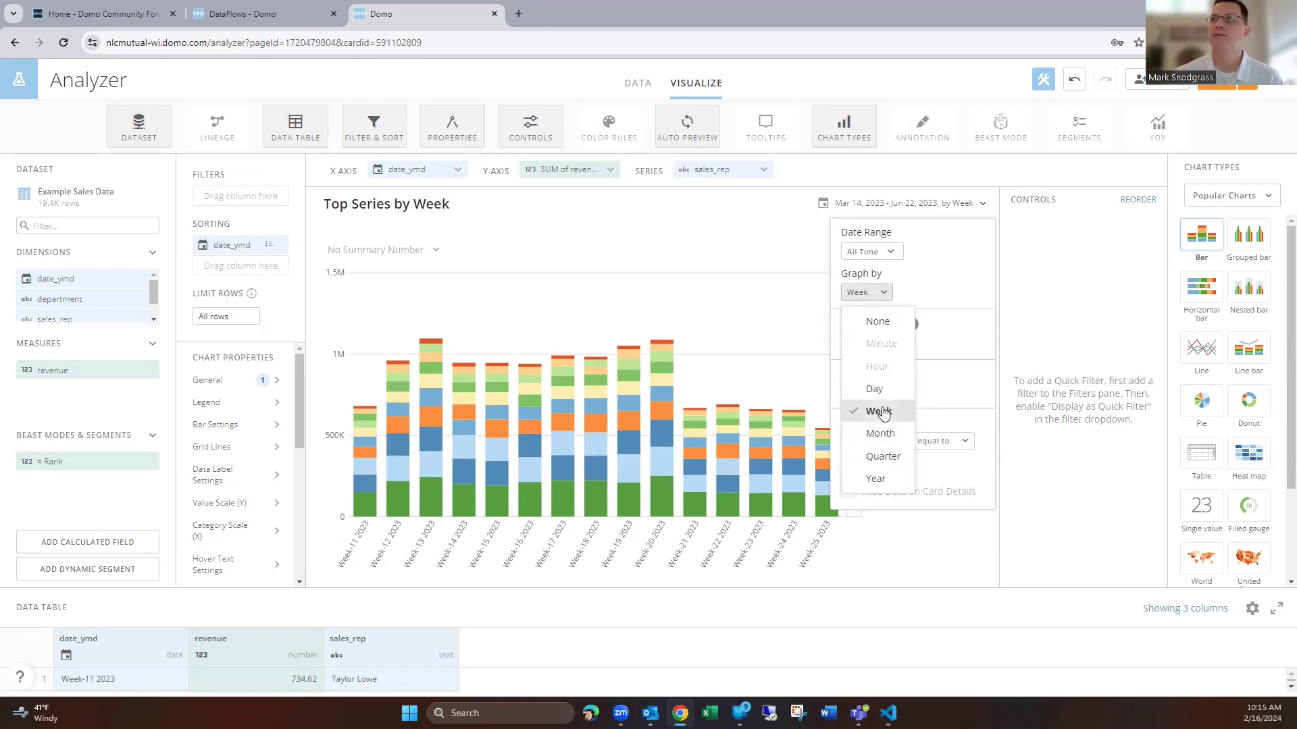
{"action": "left_click", "coordinate": [1032, 240]}
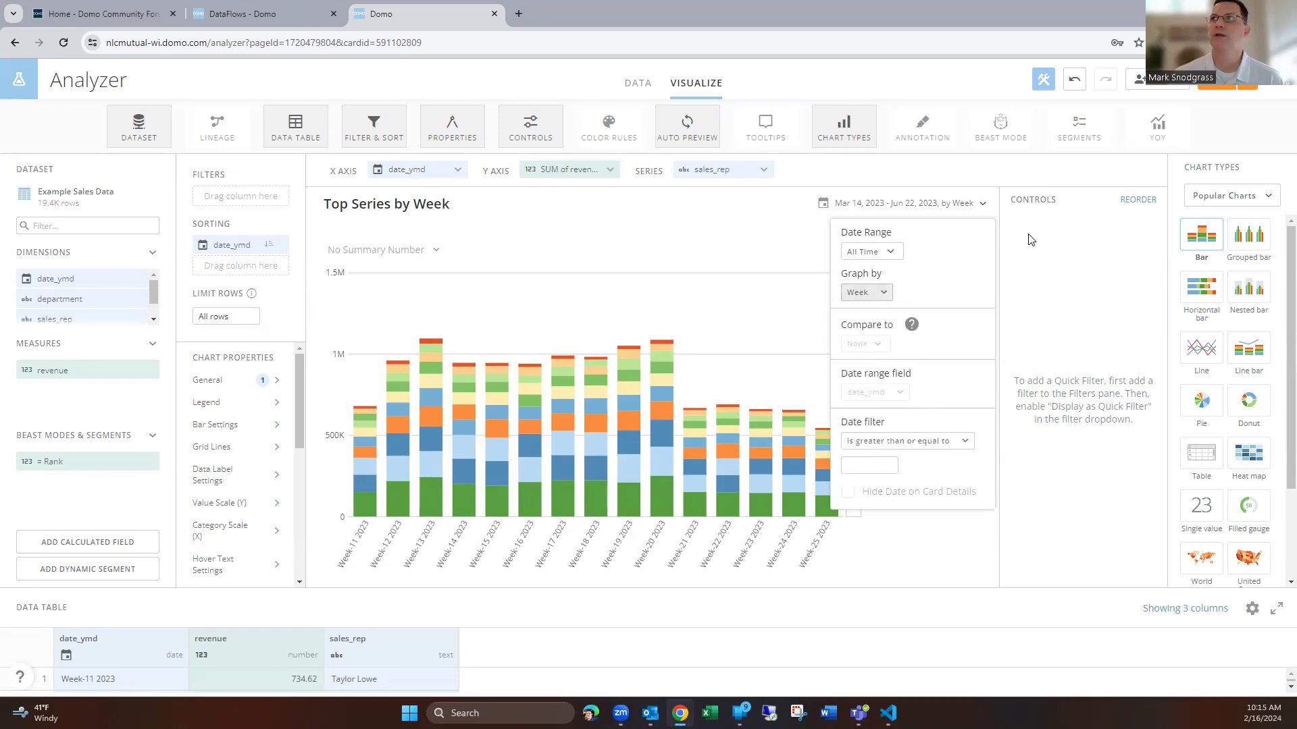
{"action": "left_click", "coordinate": [998, 245]}
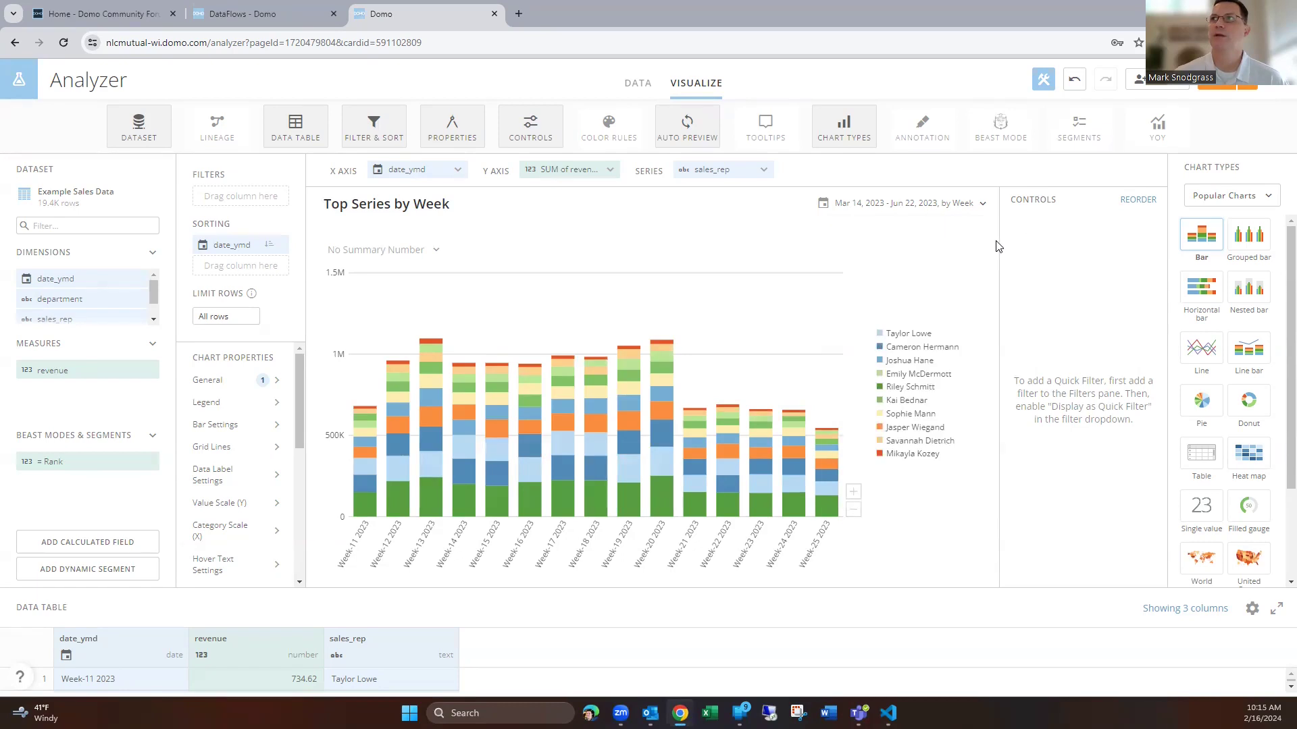
Open the Rank beast mode and review its RANK() and PARTITION BY WEEKOFYEAR clauses
{"action": "left_click", "coordinate": [27, 461]}
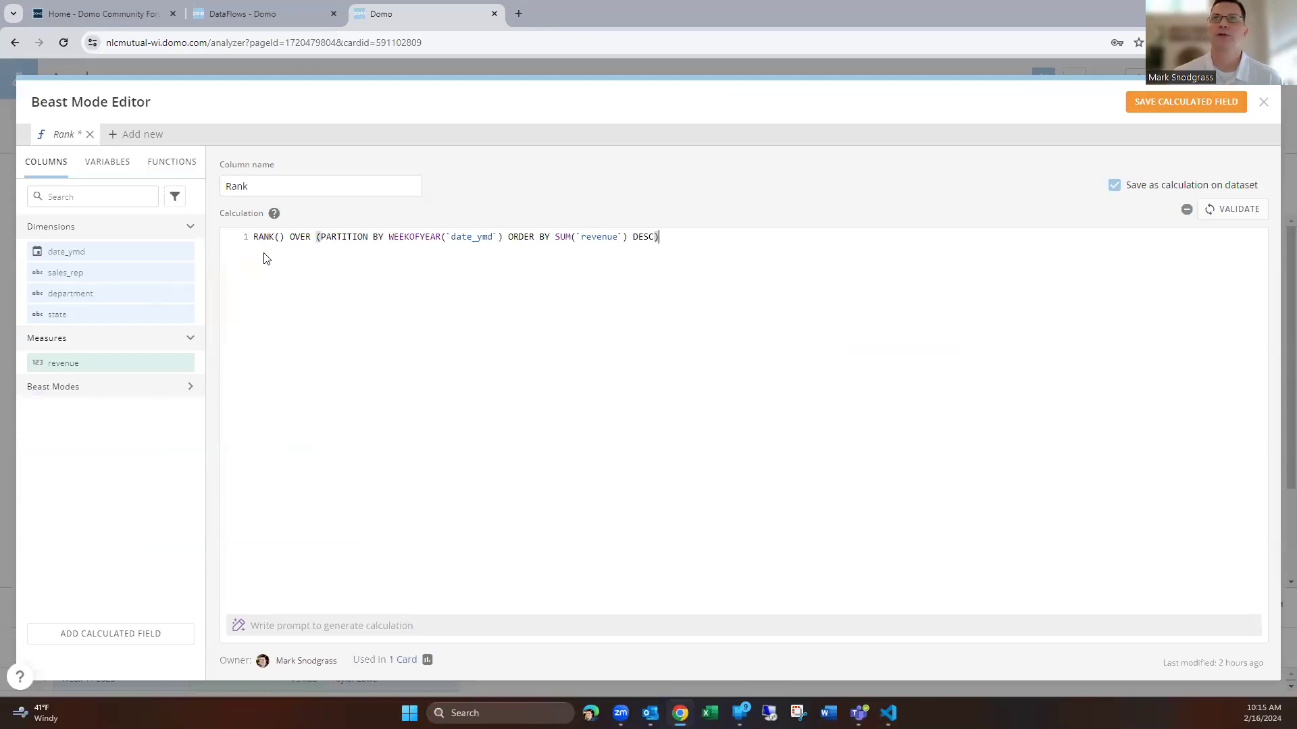
{"action": "left_click_drag", "start_coordinate": [252, 237], "coordinate": [289, 234]}
{"action": "left_click", "coordinate": [295, 241]}
{"action": "left_click_drag", "start_coordinate": [318, 238], "coordinate": [503, 235]}
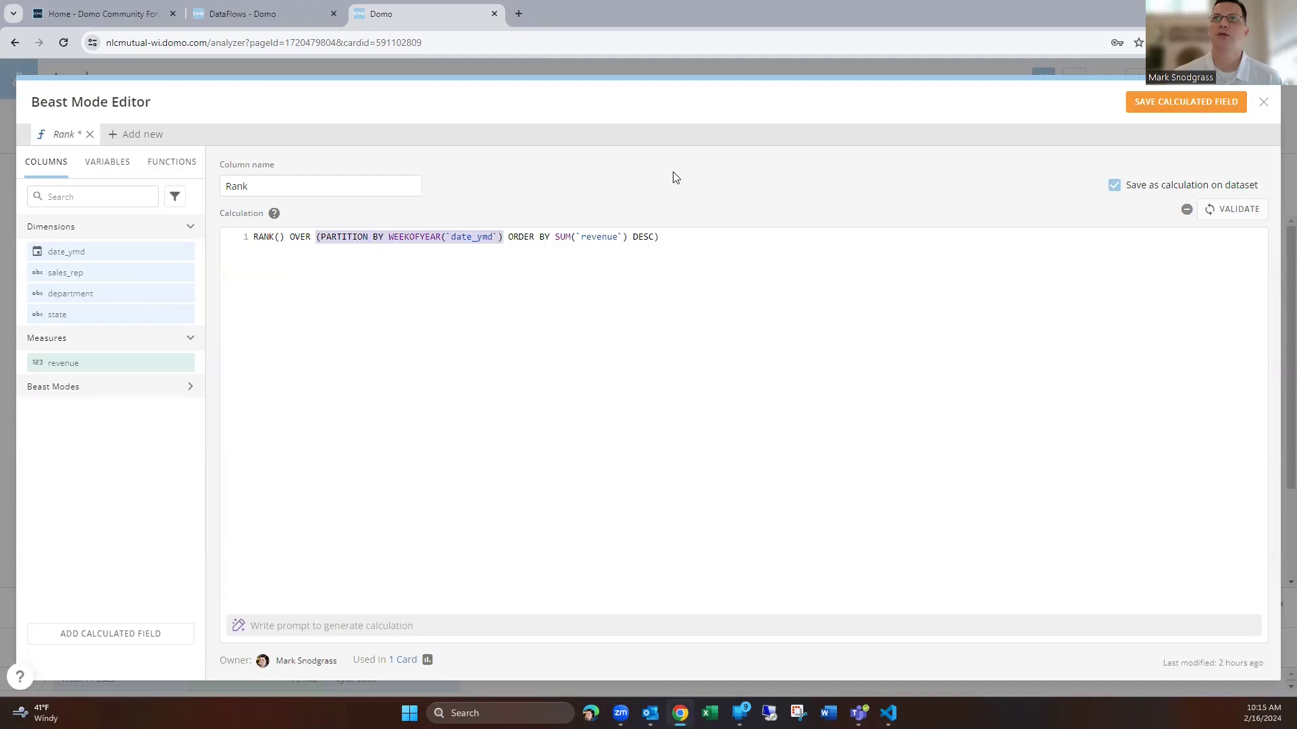
{"action": "left_click", "coordinate": [438, 272]}
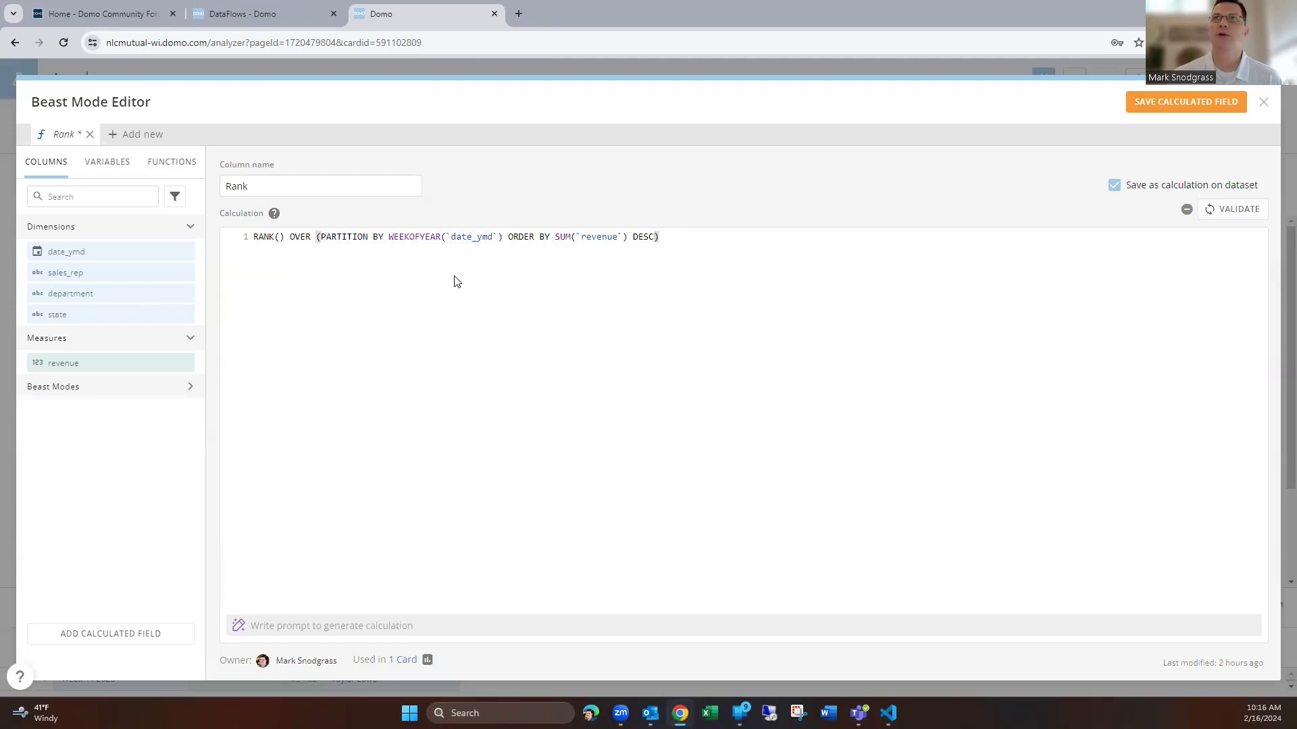
Try partitioning by MONTH(`date_ymd`) and YEAR(`date_ymd`) instead of WEEKOFYEAR
{"action": "double_click", "coordinate": [417, 236]}
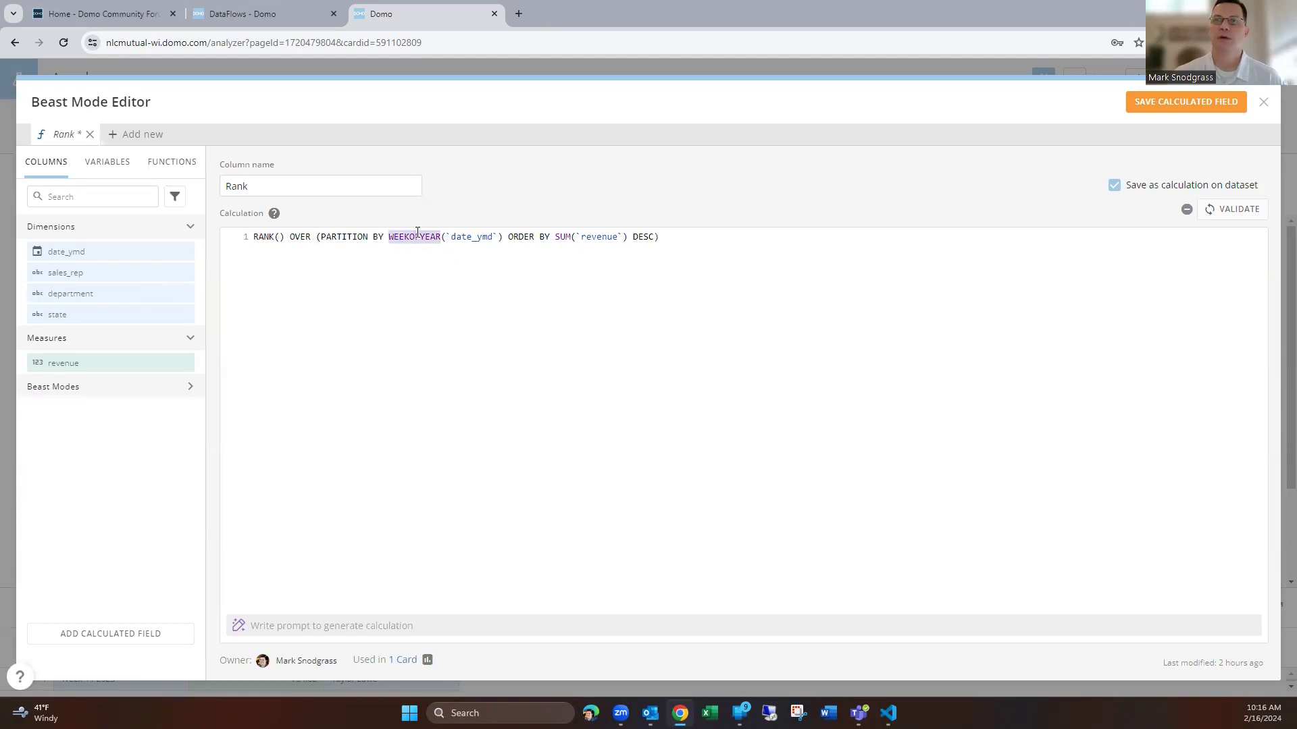
{"action": "type", "text": "MONTH(`date_ymd`)"}
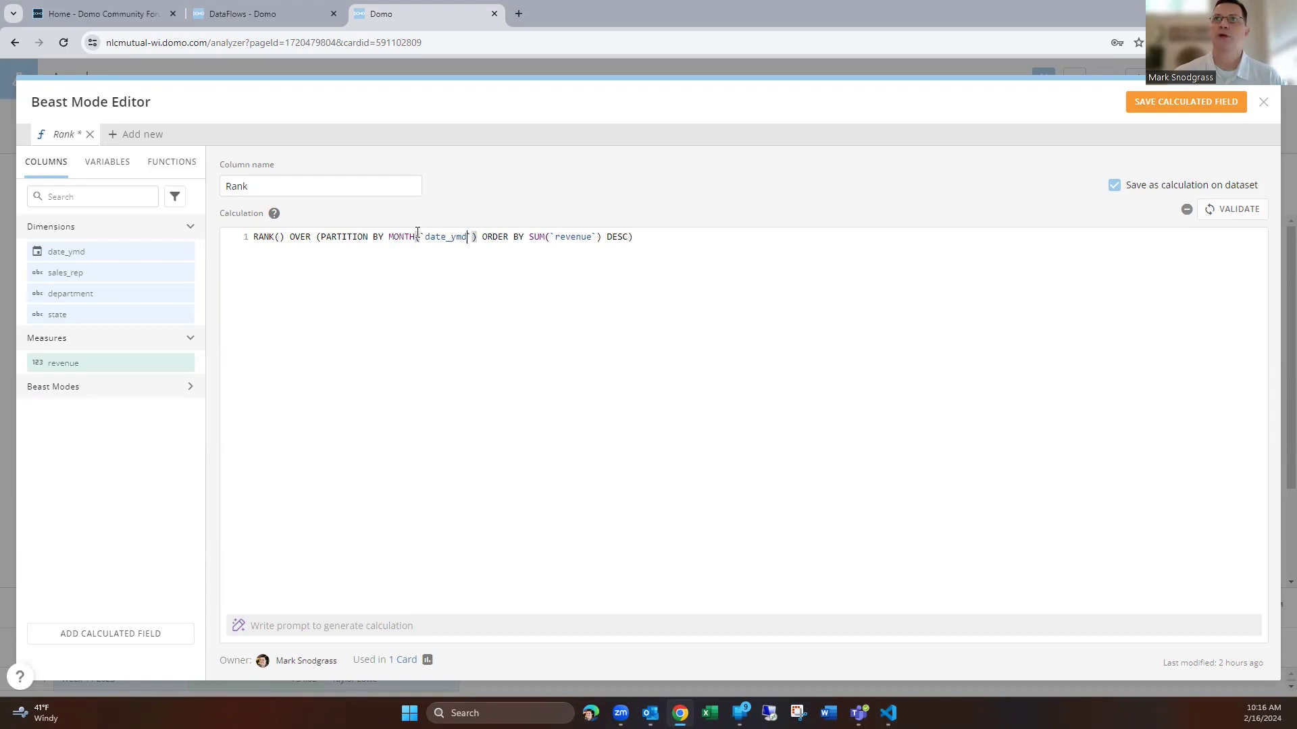
{"action": "type", "text": ", YEAR("}
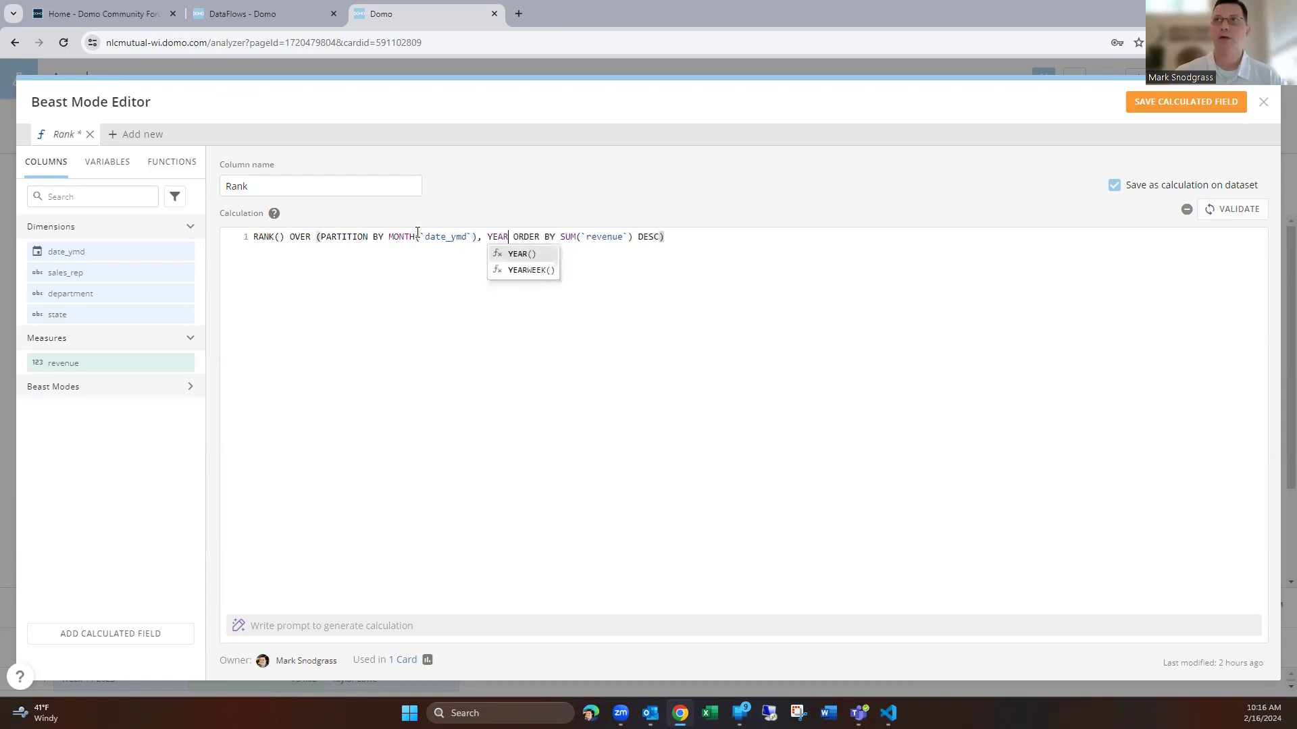
{"action": "type", "text": "date"}
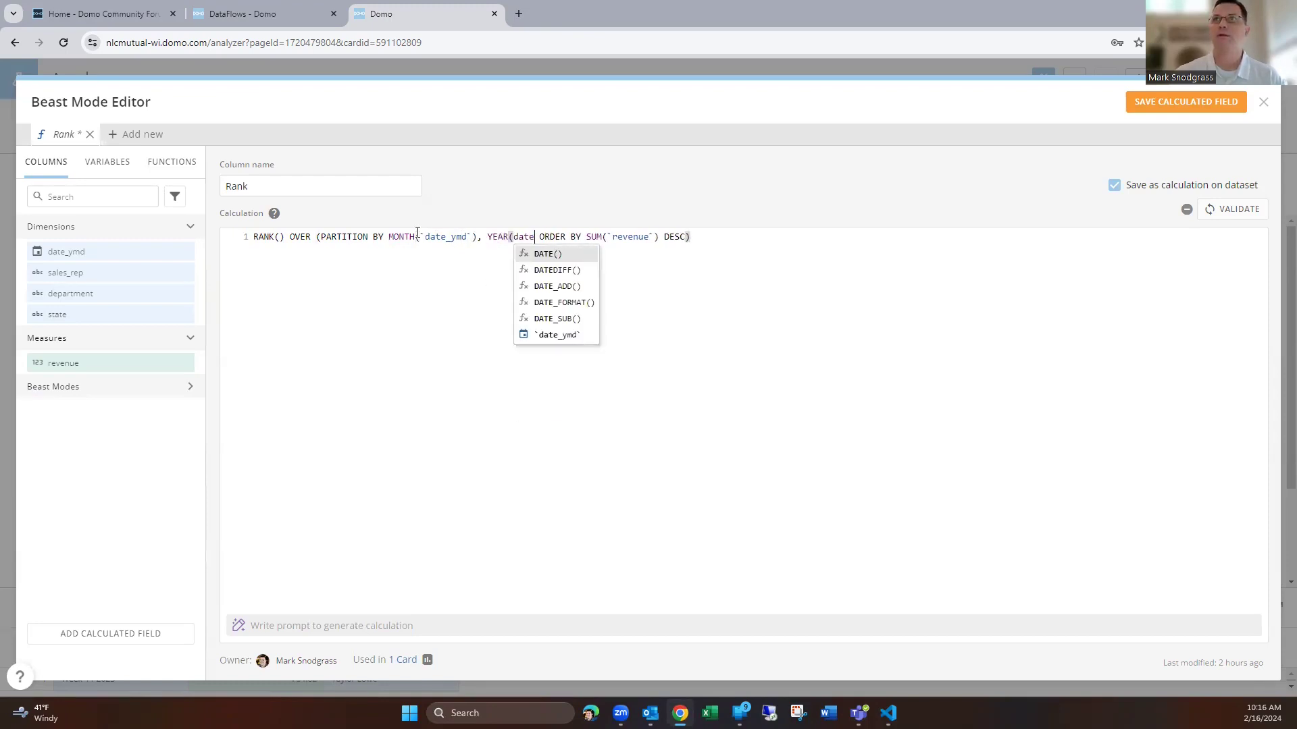
{"action": "key", "text": "Down"}
{"action": "key", "text": "Down"}
{"action": "key", "text": "Down"}
{"action": "key", "text": "Down"}
{"action": "key", "text": "Down"}
{"action": "key", "text": "Return"}
{"action": "type", "text": ")"}
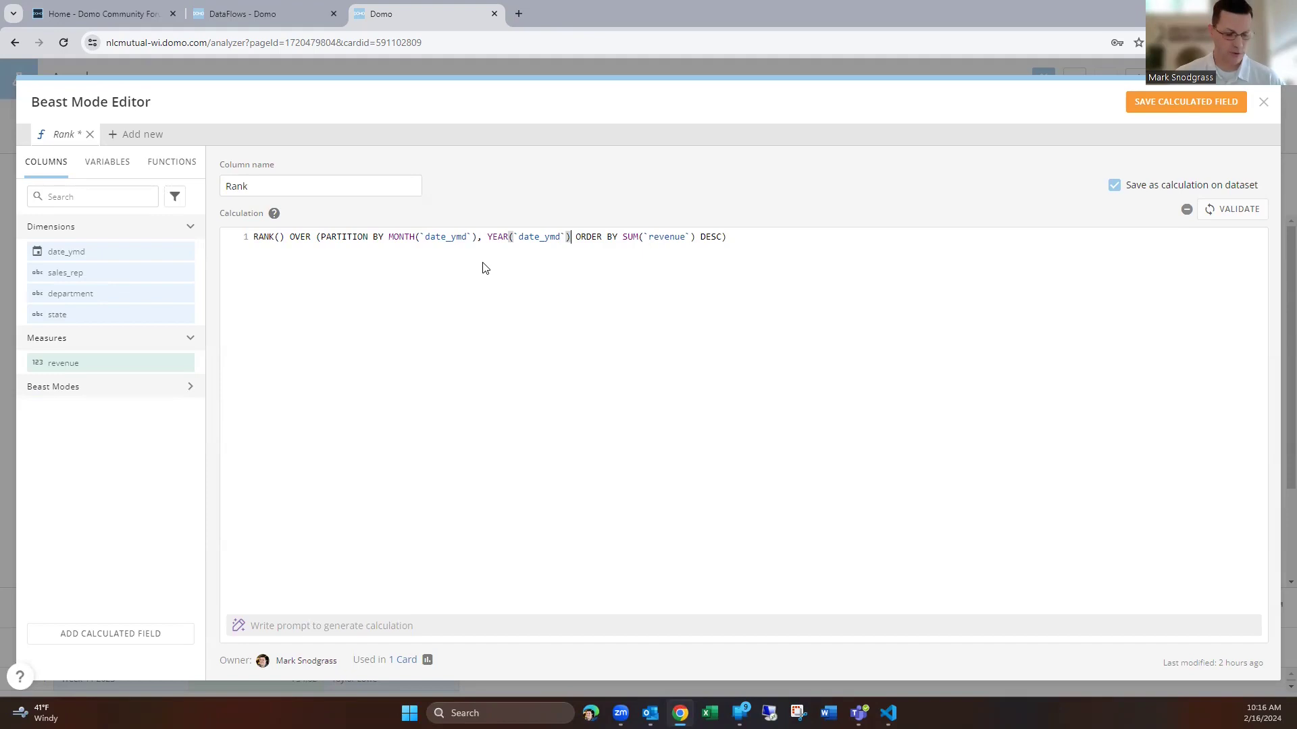
Restore the WEEKOFYEAR(`date_ymd`) partition and save the Rank calculated field
{"action": "key", "text": "BackSpace"}
{"action": "key", "text": "BackSpace"}
{"action": "key", "text": "BackSpace"}
{"action": "key", "text": "BackSpace"}
{"action": "key", "text": "BackSpace"}
{"action": "key", "text": "BackSpace"}
{"action": "key", "text": "BackSpace"}
{"action": "key", "text": "BackSpace"}
{"action": "key", "text": "BackSpace"}
{"action": "key", "text": "BackSpace"}
{"action": "key", "text": "BackSpace"}
{"action": "key", "text": "BackSpace"}
{"action": "key", "text": "BackSpace"}
{"action": "key", "text": "BackSpace"}
{"action": "key", "text": "BackSpace"}
{"action": "key", "text": "BackSpace"}
{"action": "key", "text": "BackSpace"}
{"action": "key", "text": "BackSpace"}
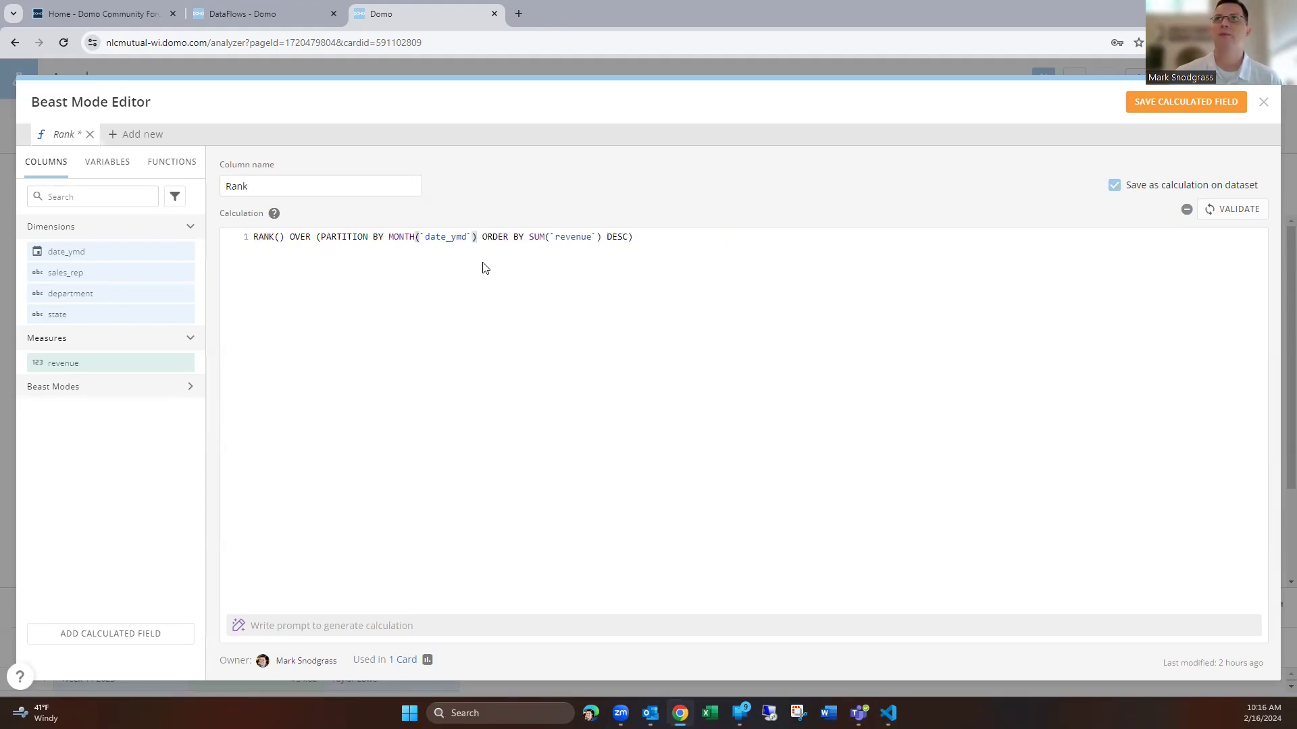
{"action": "key", "text": "ctrl+z"}
{"action": "key", "text": "End"}
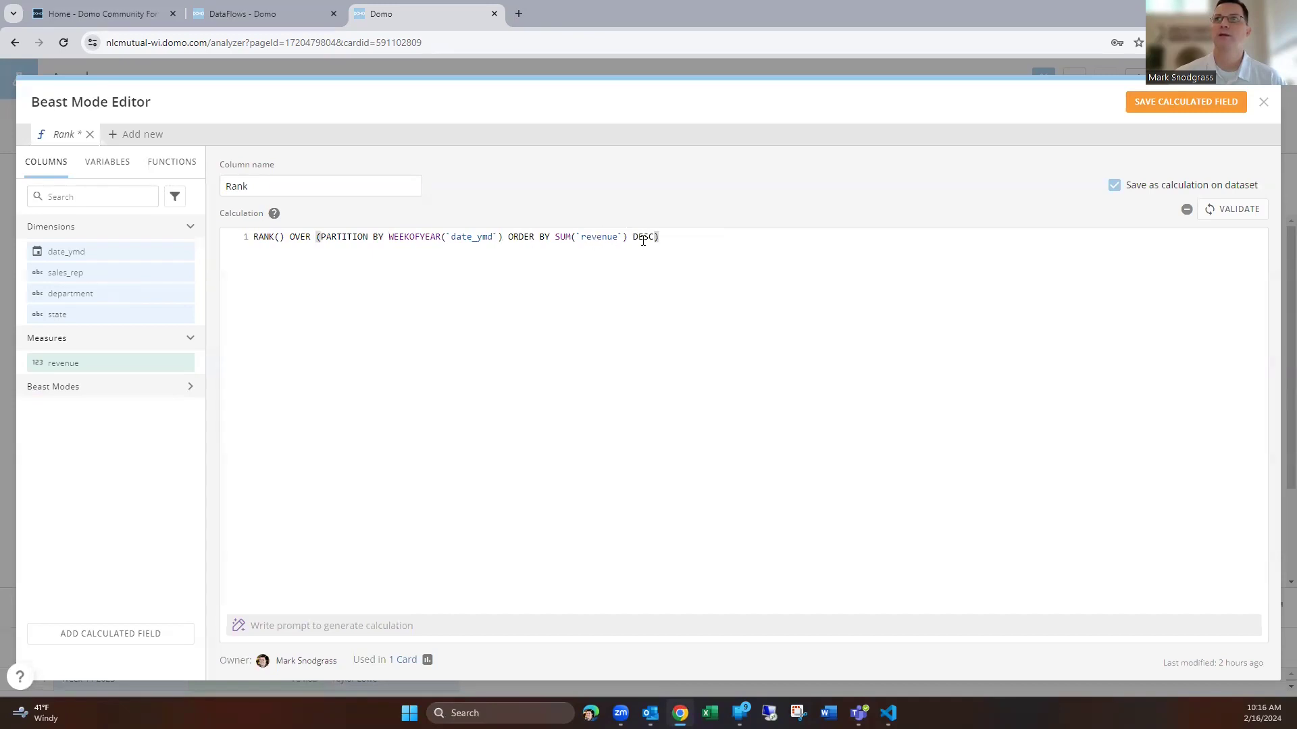
{"action": "left_click", "coordinate": [1172, 107]}
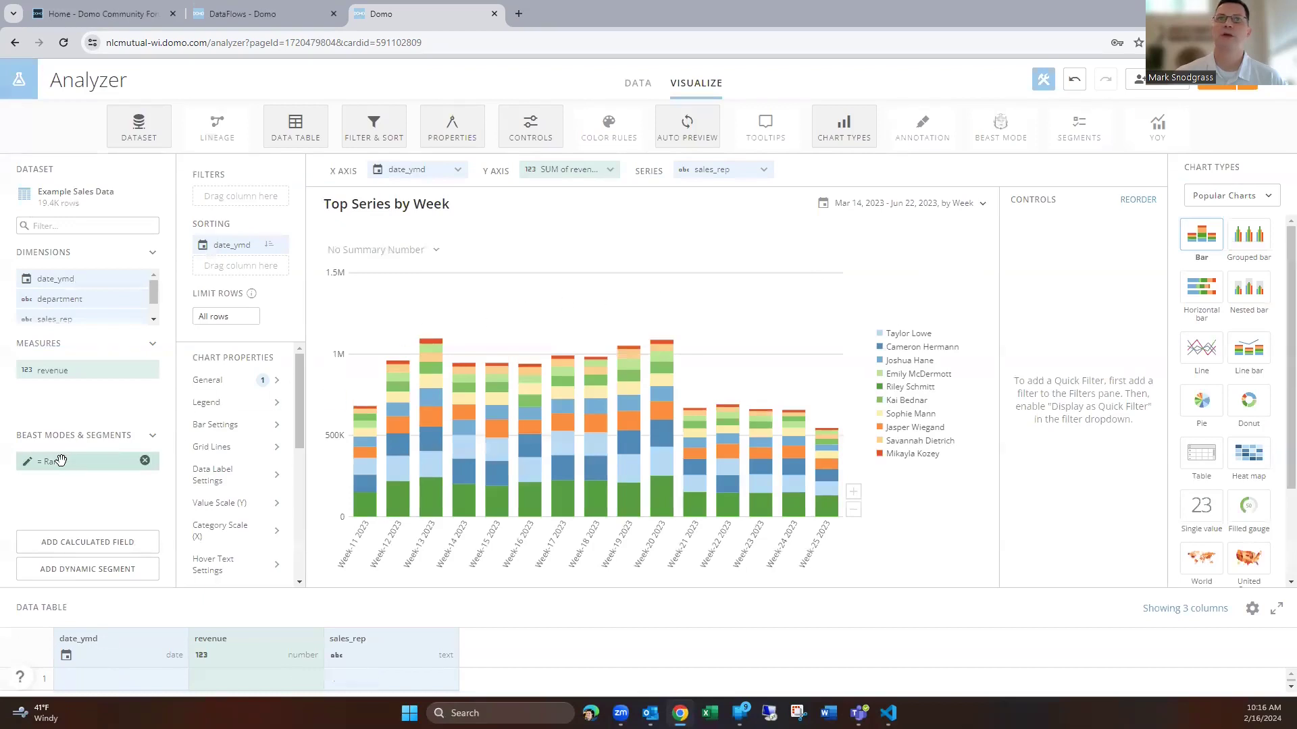
Add Rank as a chart filter with 'is less than or equal to' 6
{"action": "left_click_drag", "start_coordinate": [51, 461], "coordinate": [232, 196]}
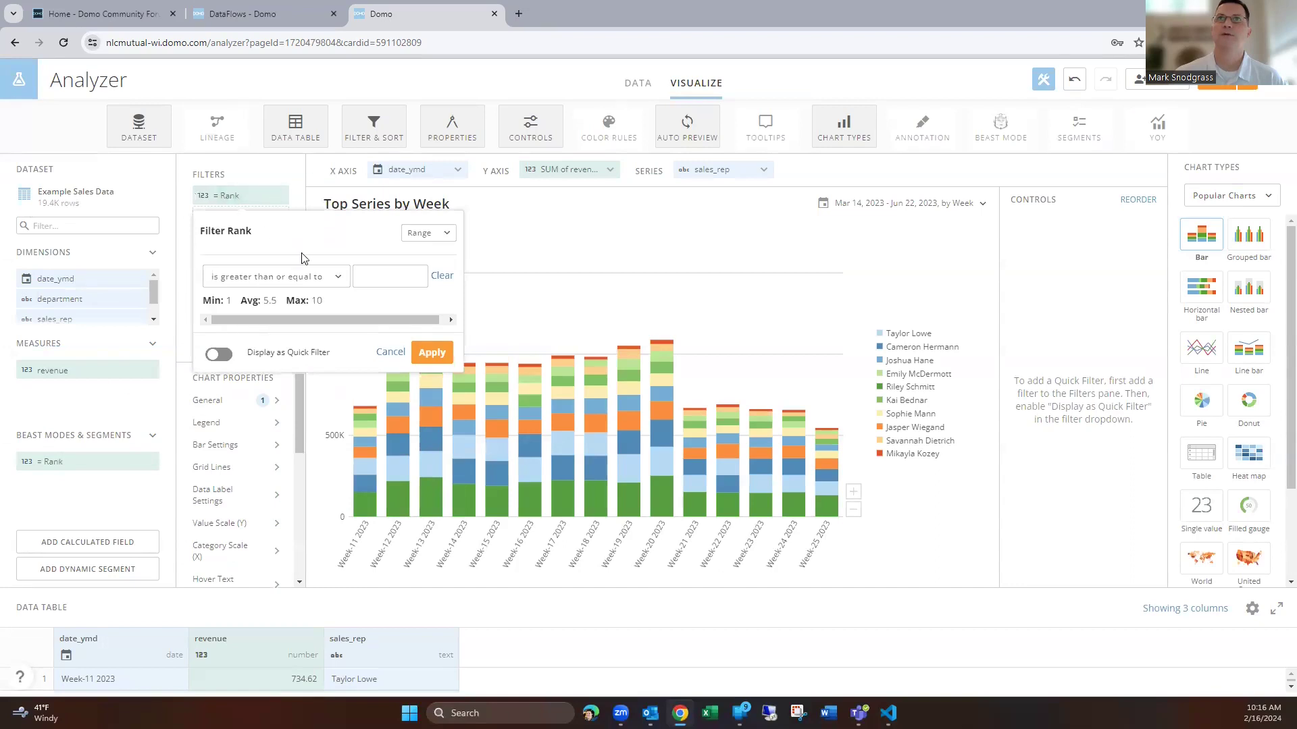
{"action": "left_click", "coordinate": [339, 281]}
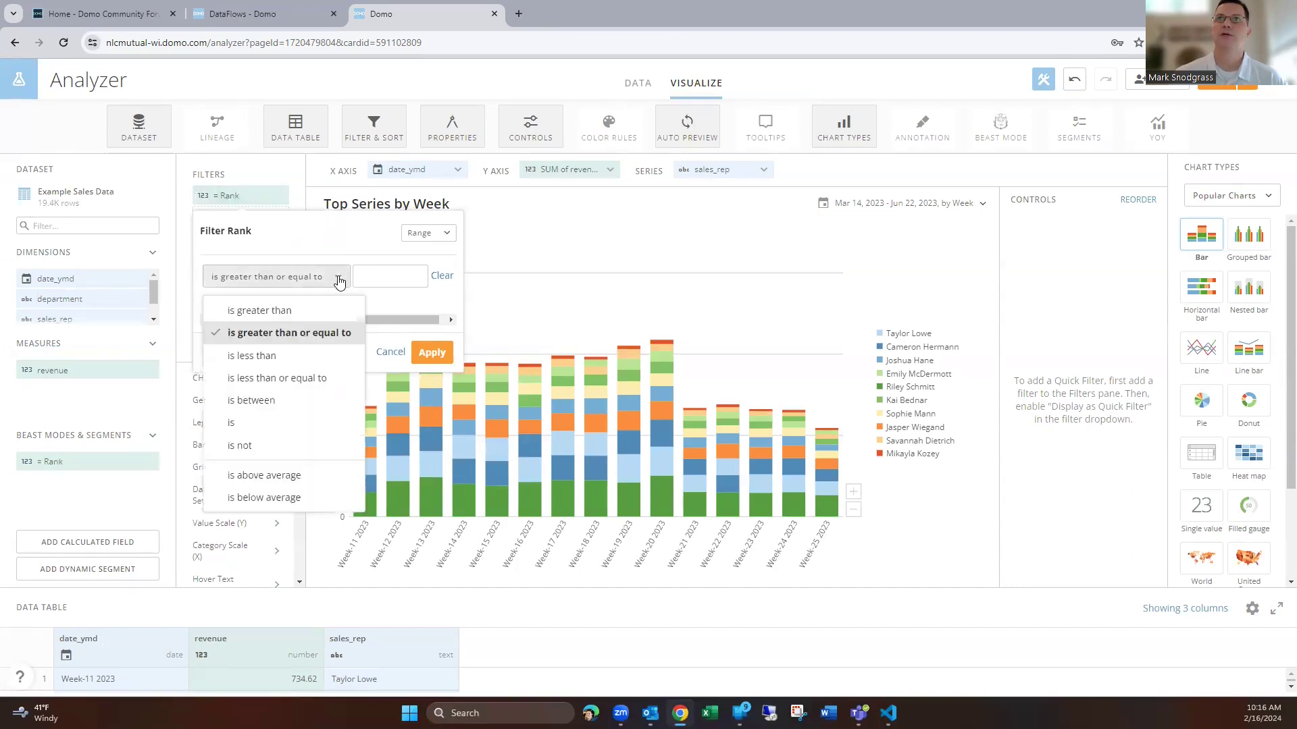
{"action": "left_click", "coordinate": [312, 376]}
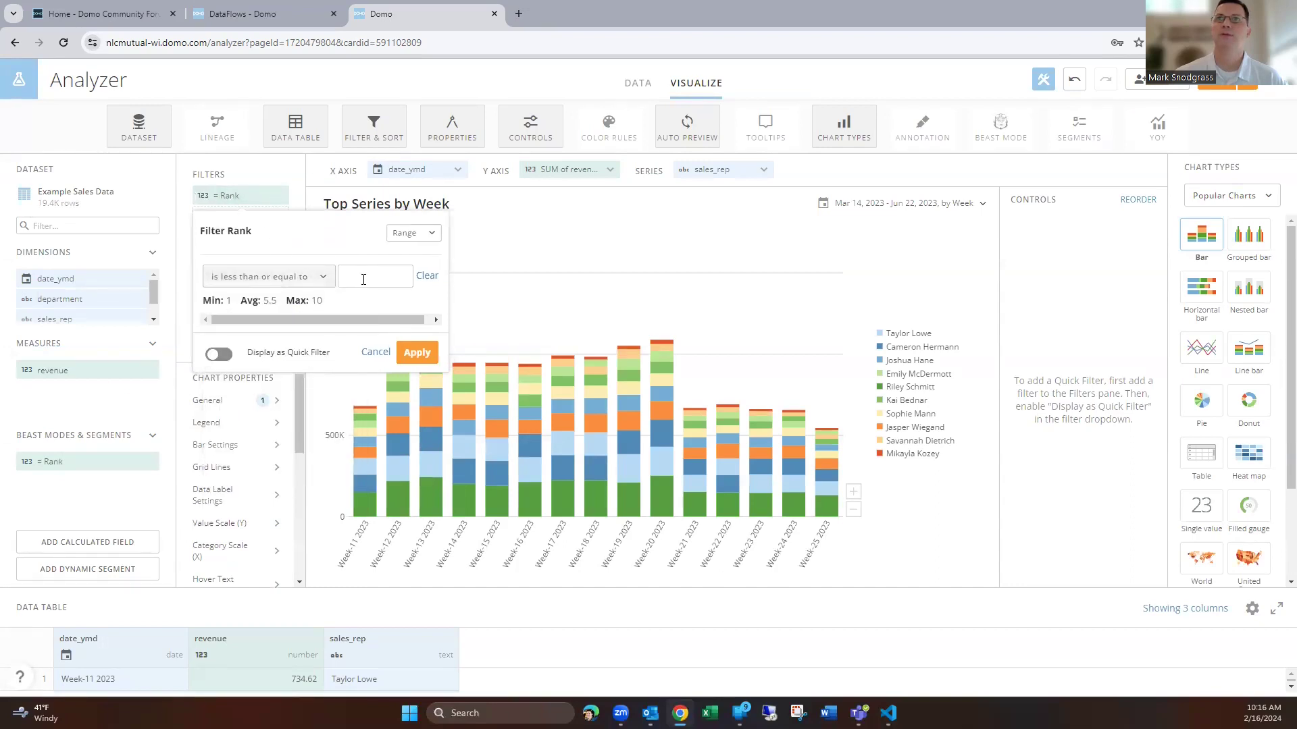
{"action": "left_click", "coordinate": [363, 280]}
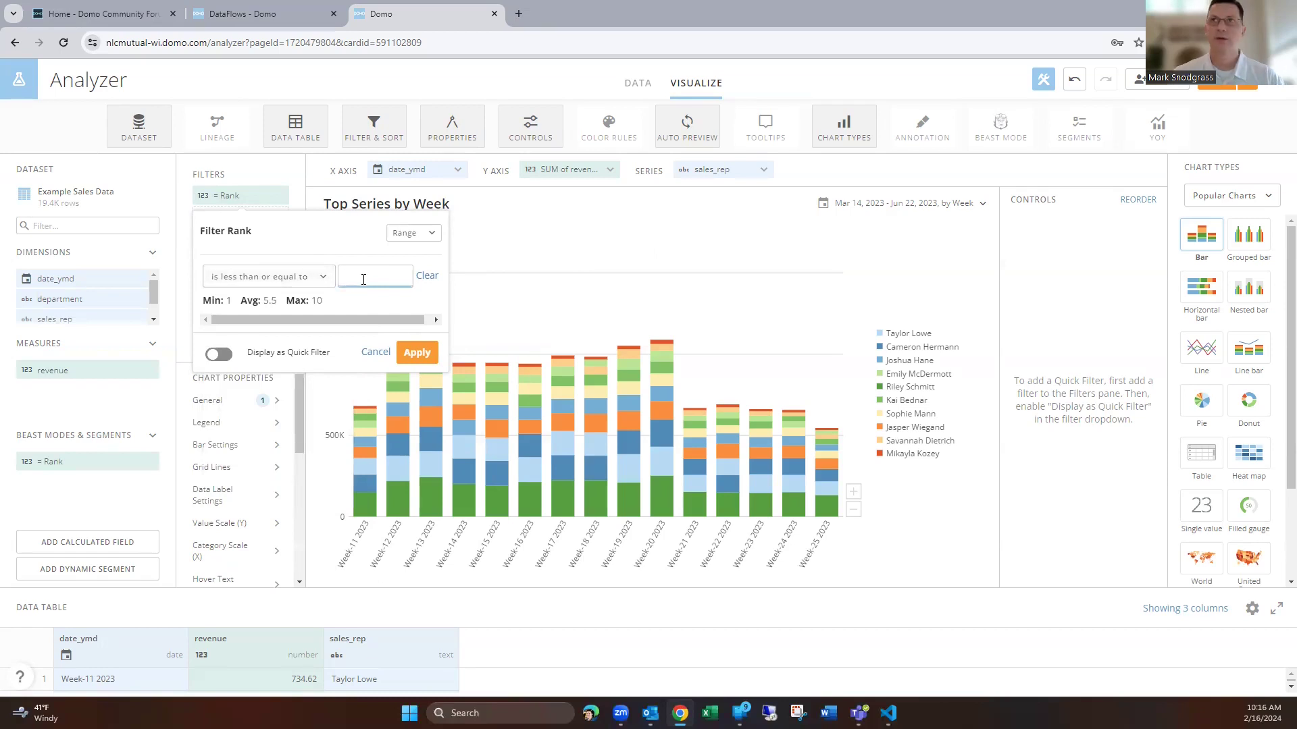
{"action": "type", "text": "6"}
{"action": "left_click", "coordinate": [415, 353]}
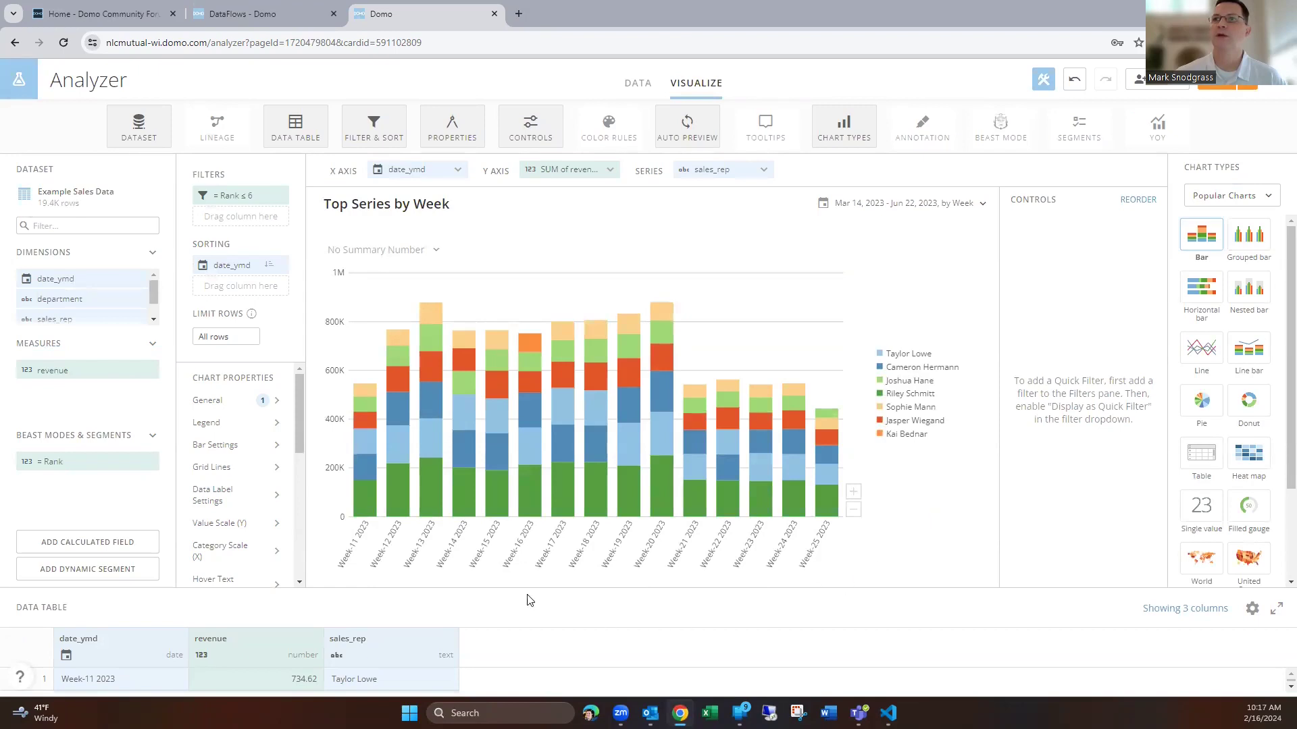
{"action": "left_click", "coordinate": [512, 559]}
{"action": "left_click", "coordinate": [913, 436]}
{"action": "mouse_move", "coordinate": [280, 202]}
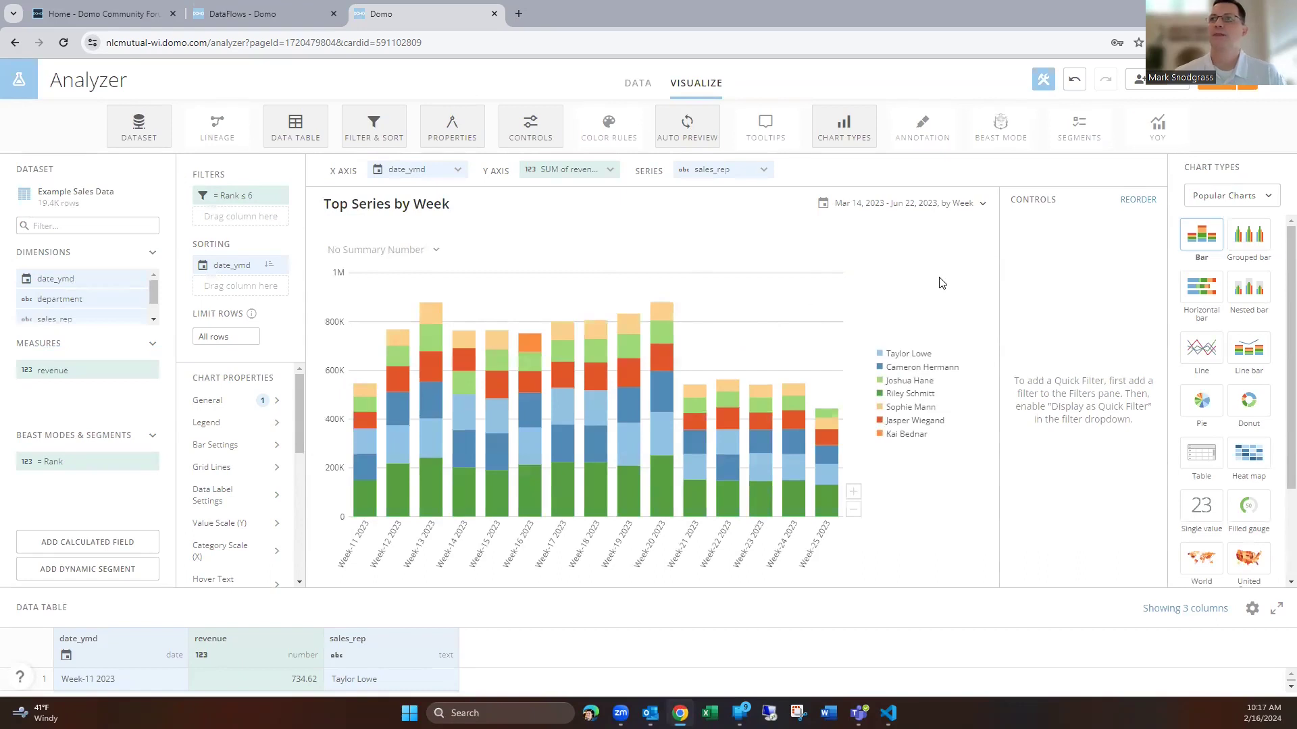
{"action": "left_click", "coordinate": [1239, 292]}
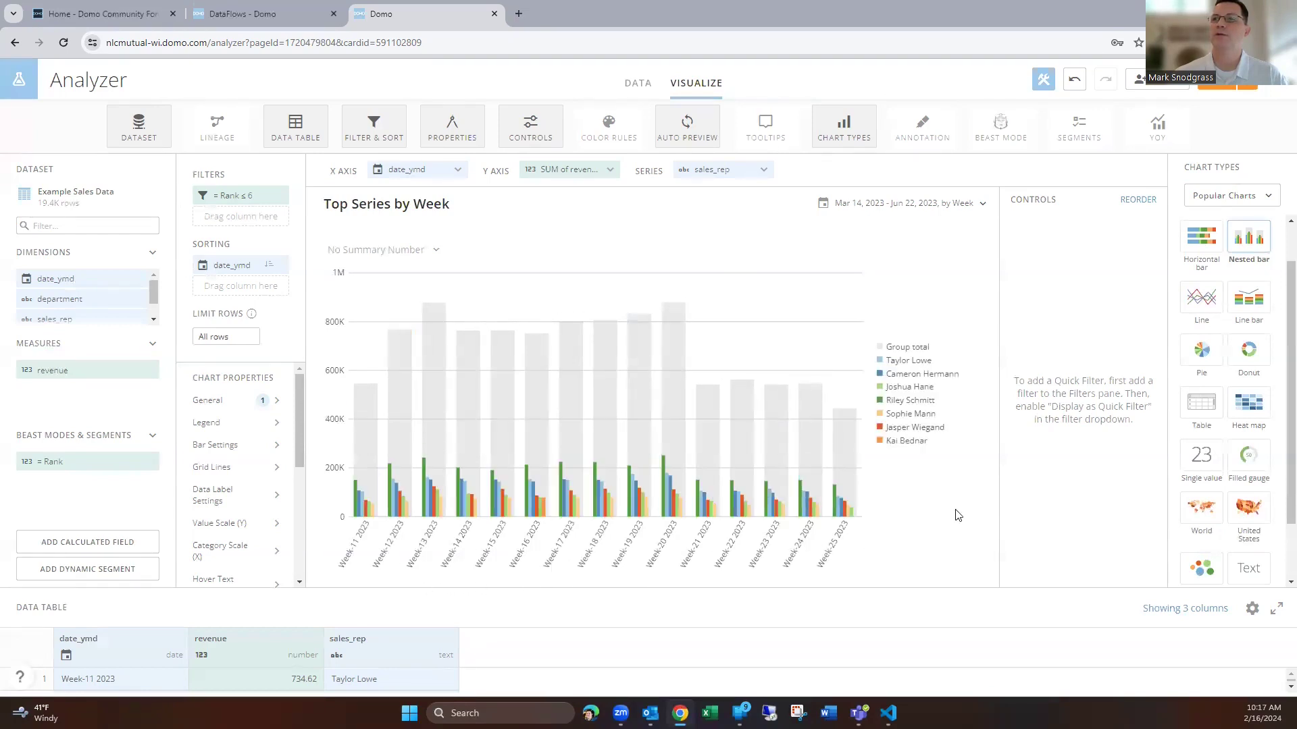
{"action": "scroll", "coordinate": [1194, 245], "scroll_direction": "up", "scroll_amount": 1}
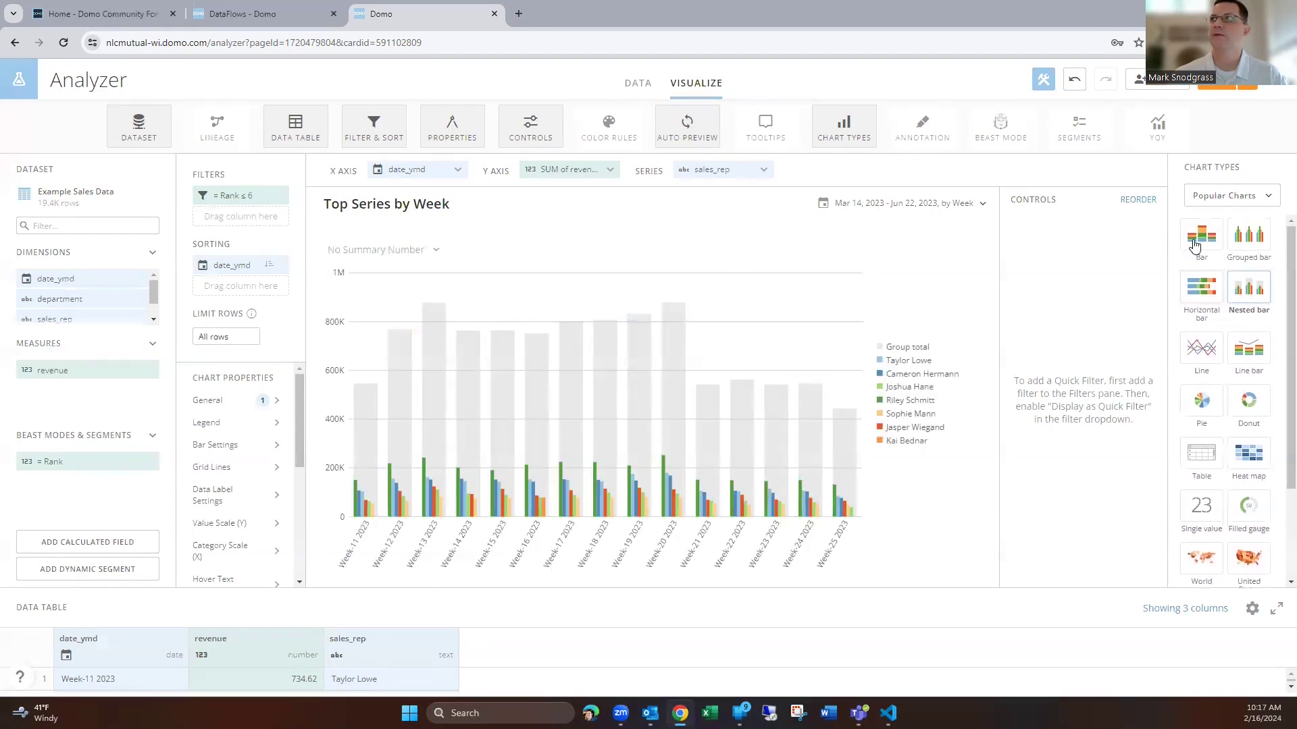
{"action": "left_click", "coordinate": [1194, 245]}
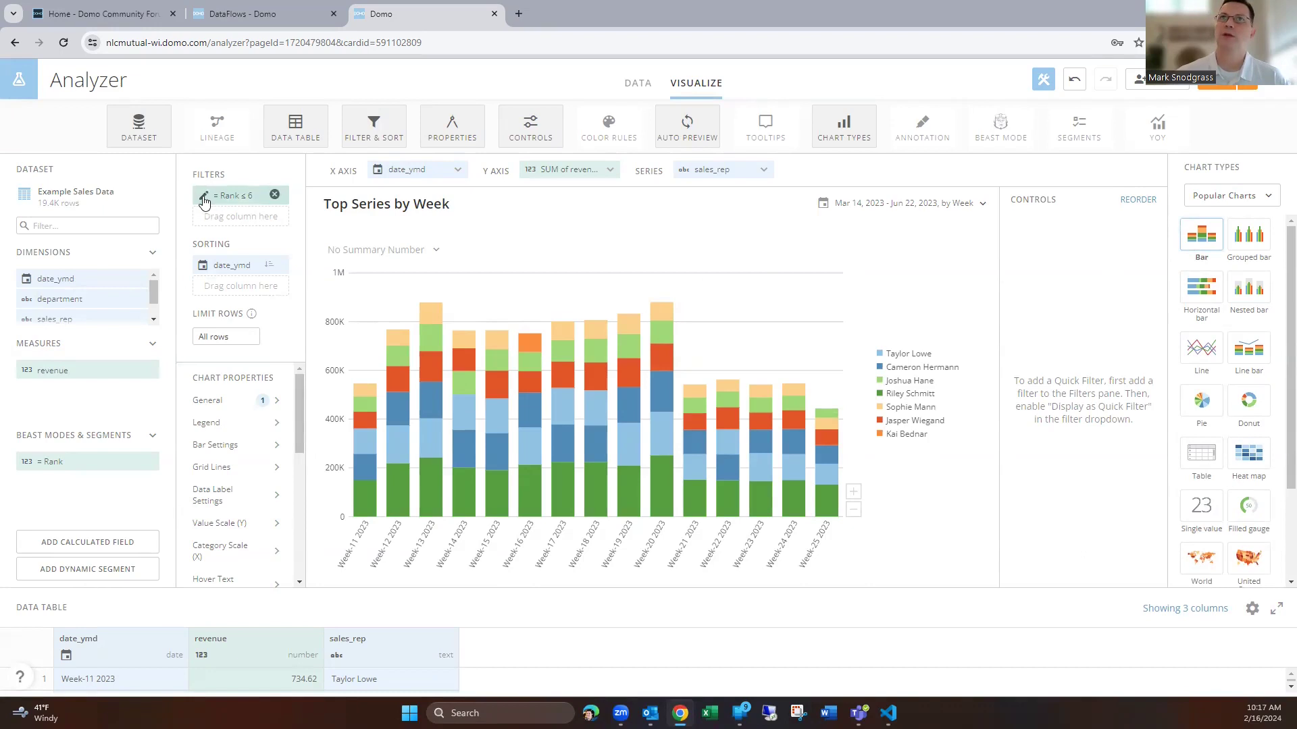
Turn on Display as Quick Filter for the Rank ≤ 6 filter and apply it
{"action": "left_click", "coordinate": [233, 196]}
{"action": "left_click", "coordinate": [219, 354]}
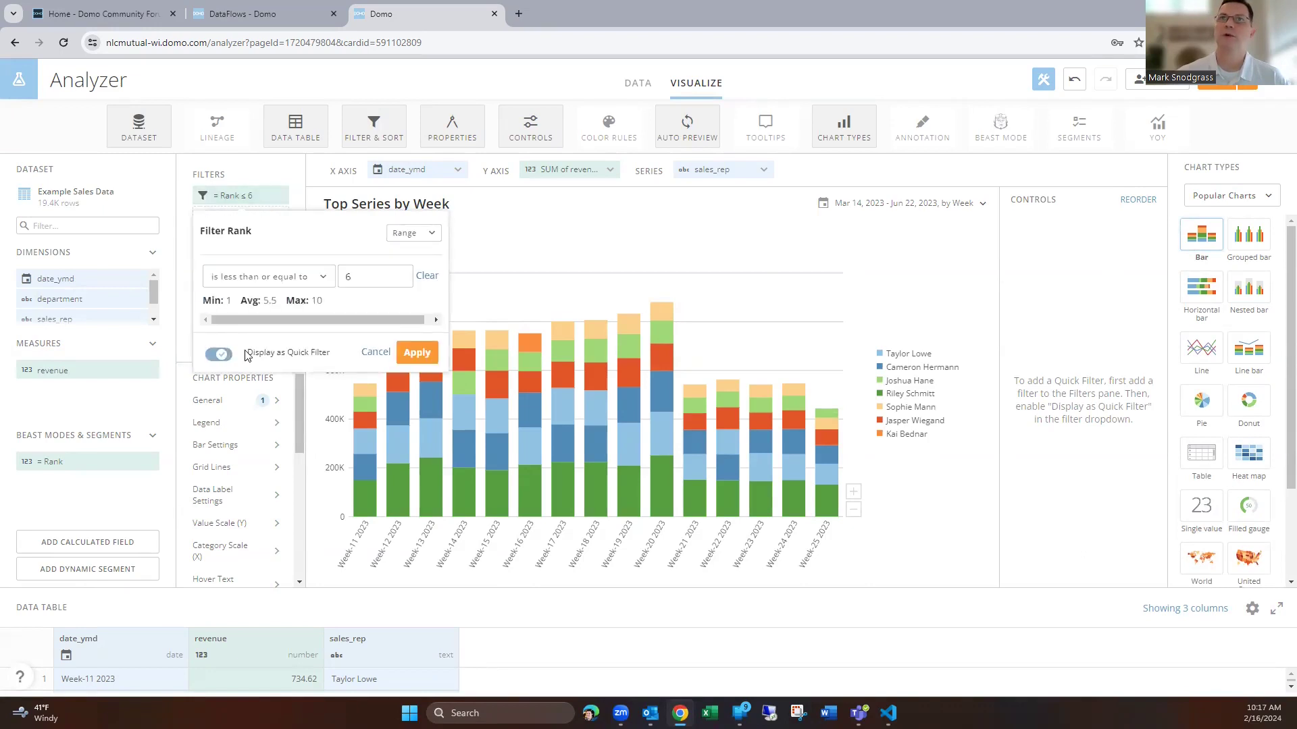
{"action": "left_click", "coordinate": [415, 352]}
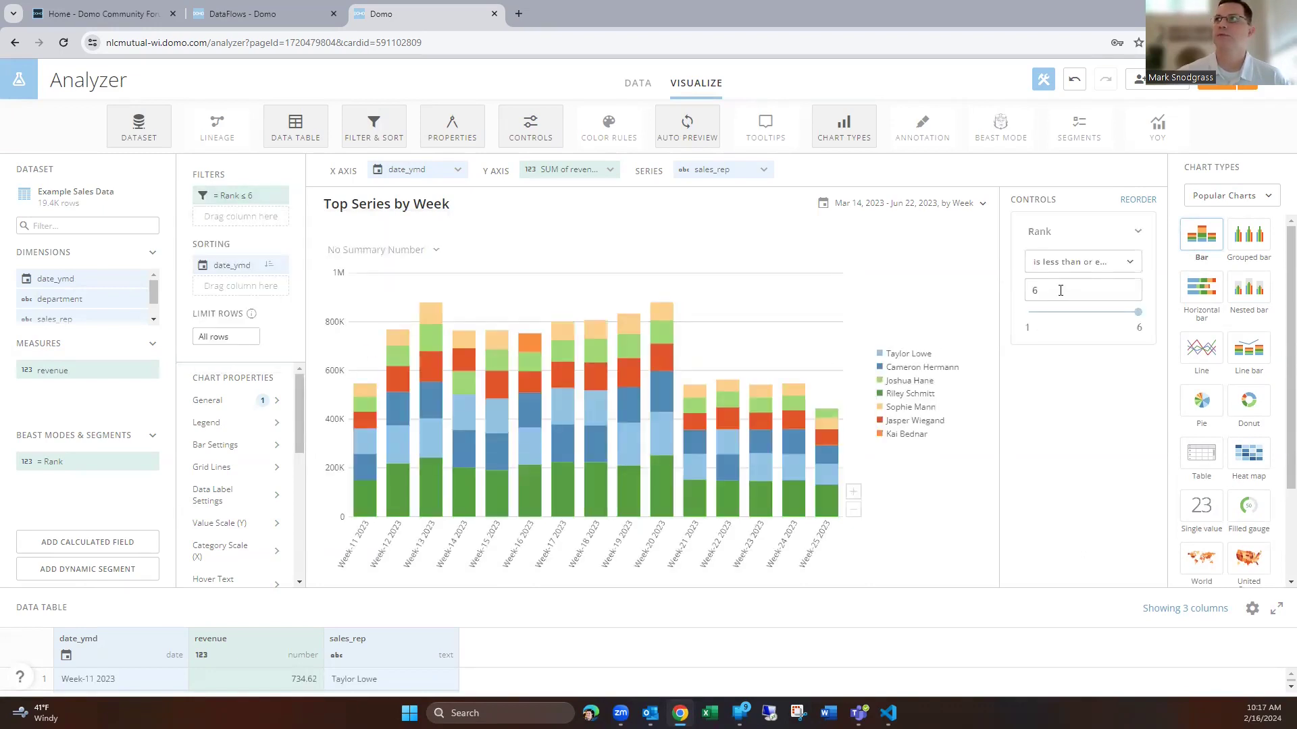